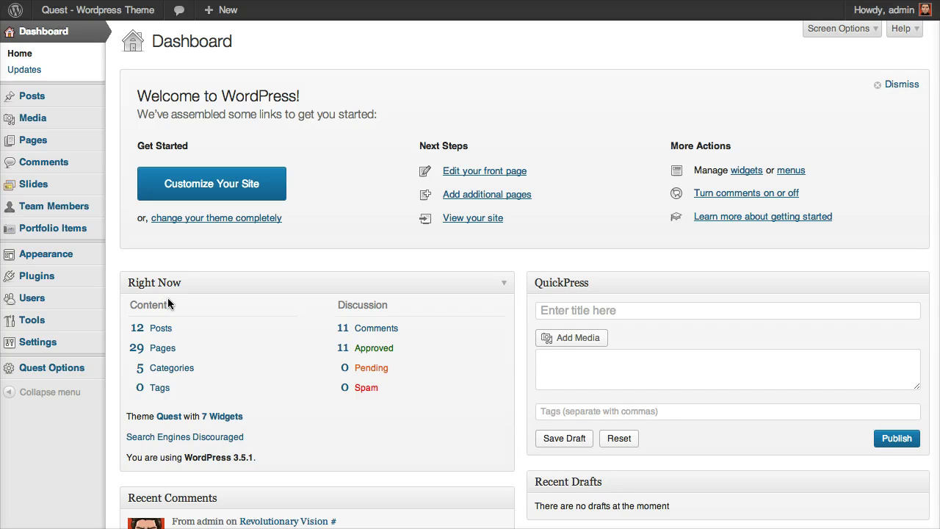
Step: Create a new post titled "Something here" with the body text "Random text here"
mouse_move(59, 96)
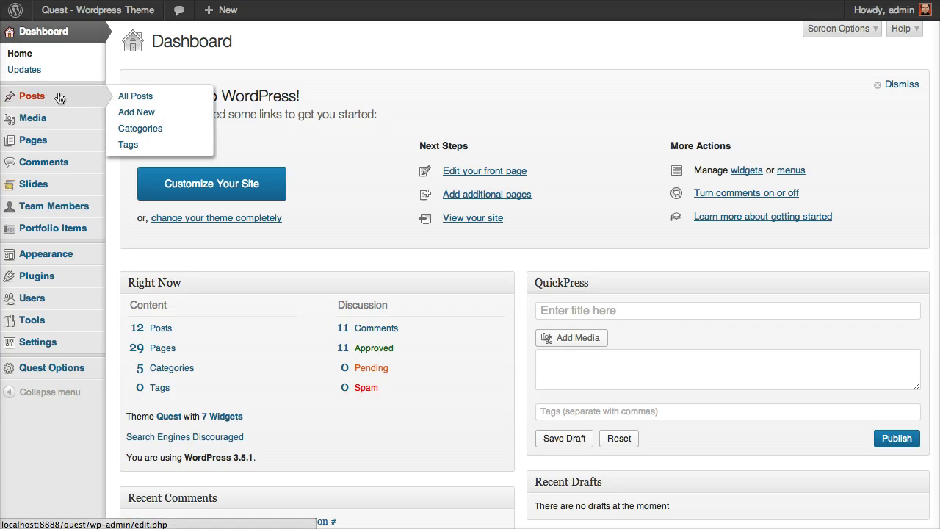
click(149, 119)
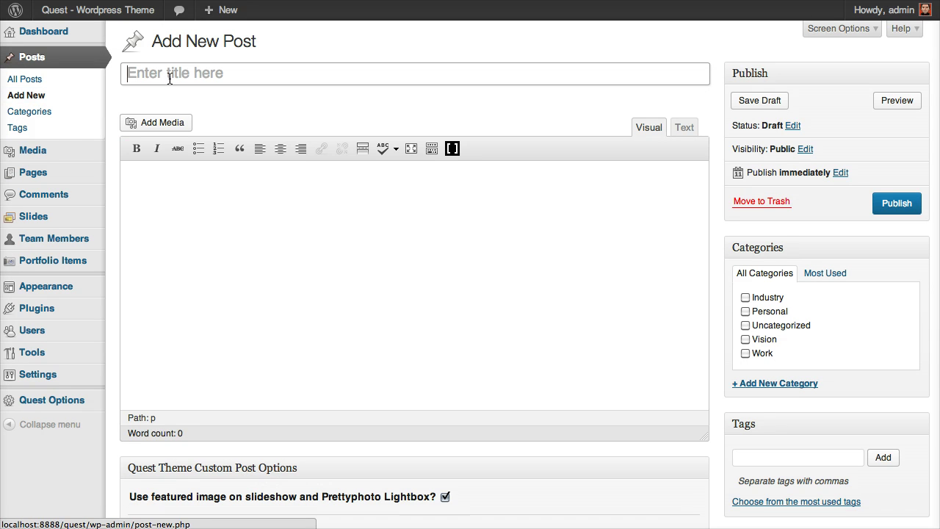
click(170, 78)
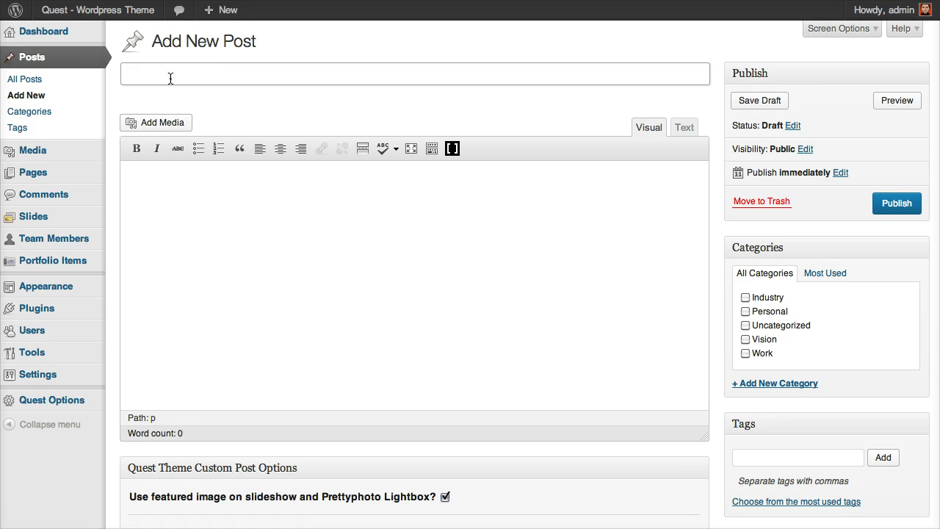
text(Something here)
key(Tab)
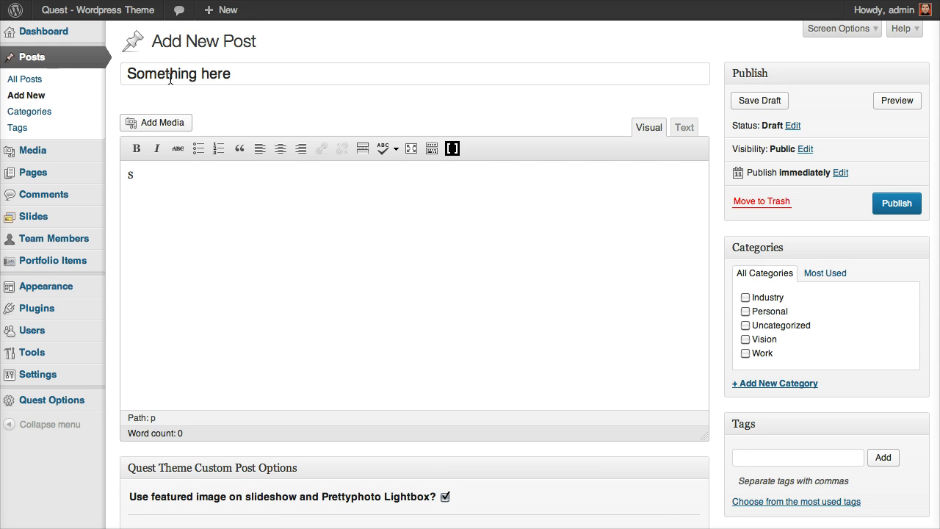
text(Random text here)
Step: Assign the post to the Industry and Personal categories
scroll(462, 206, down, 1)
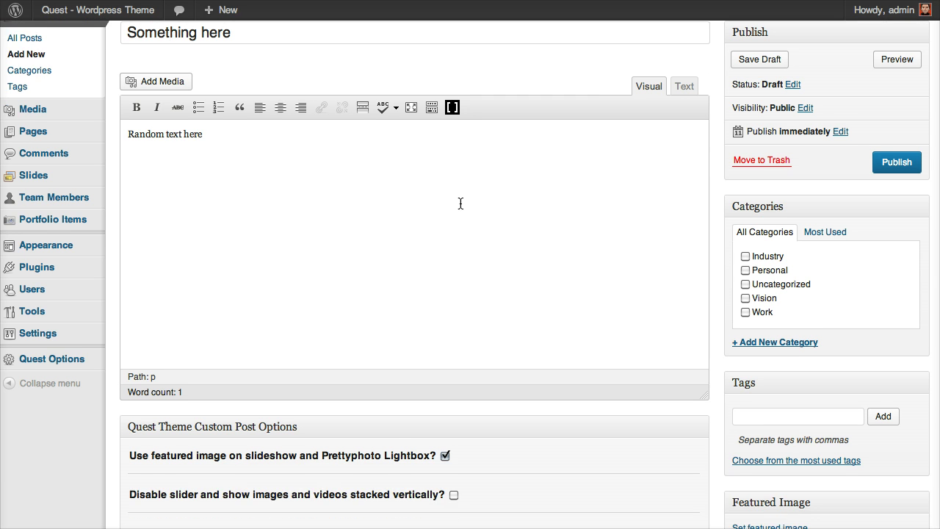
click(745, 257)
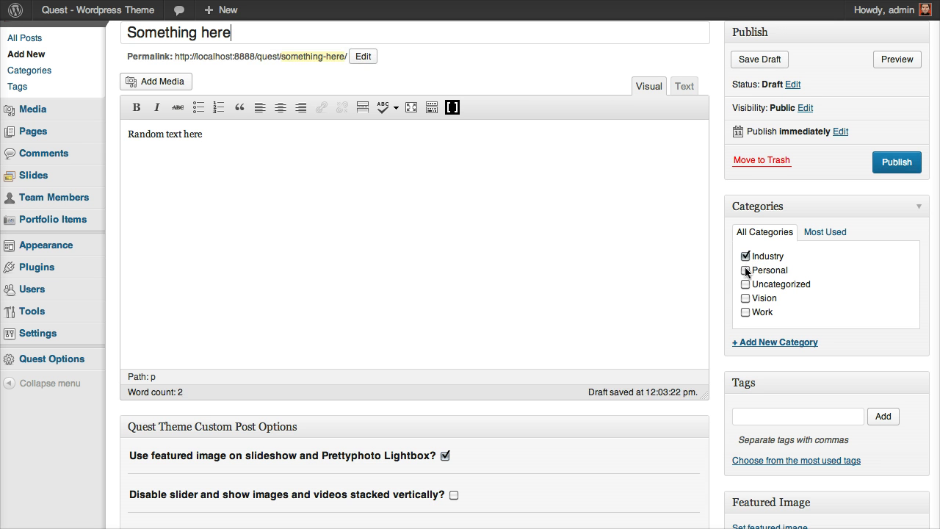
click(745, 271)
scroll(847, 264, down, 1)
scroll(615, 255, up, 2)
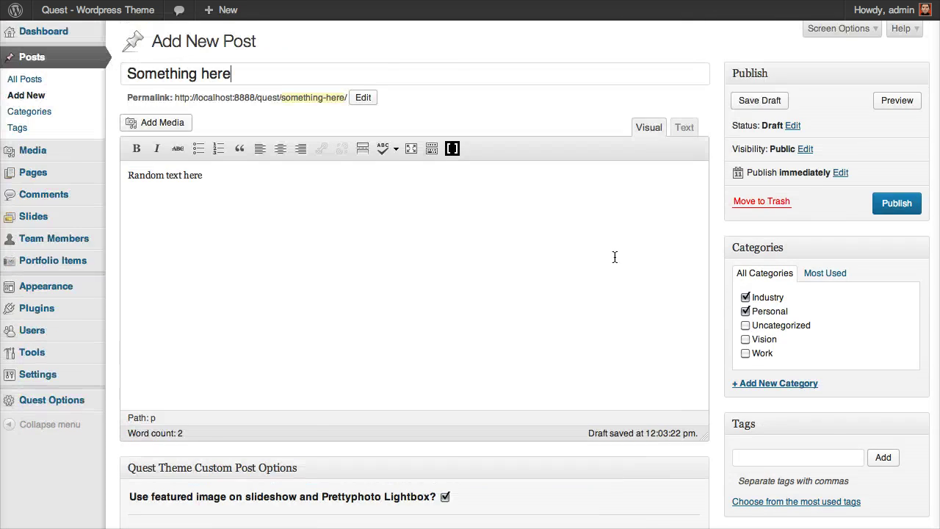
Step: Set team3.jpg from the media library as the post's featured image
scroll(639, 286, down, 2)
scroll(672, 311, down, 3)
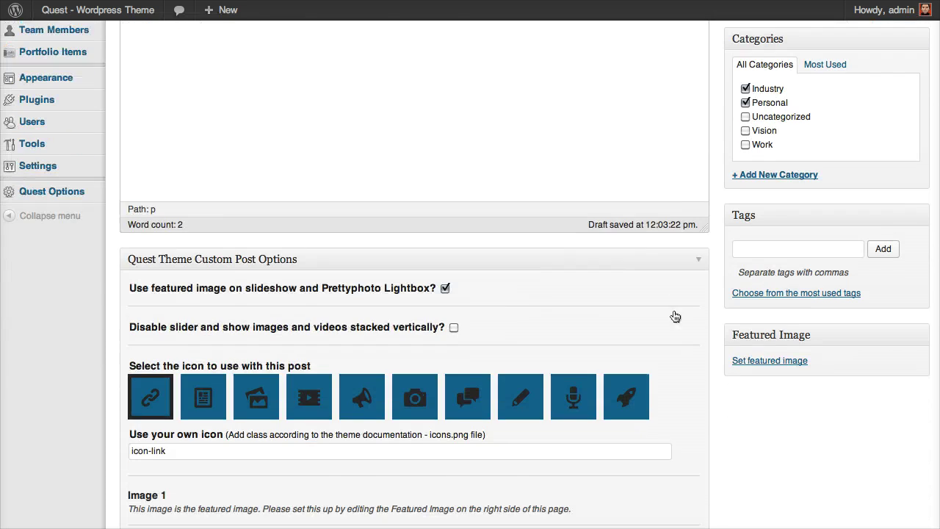
click(760, 360)
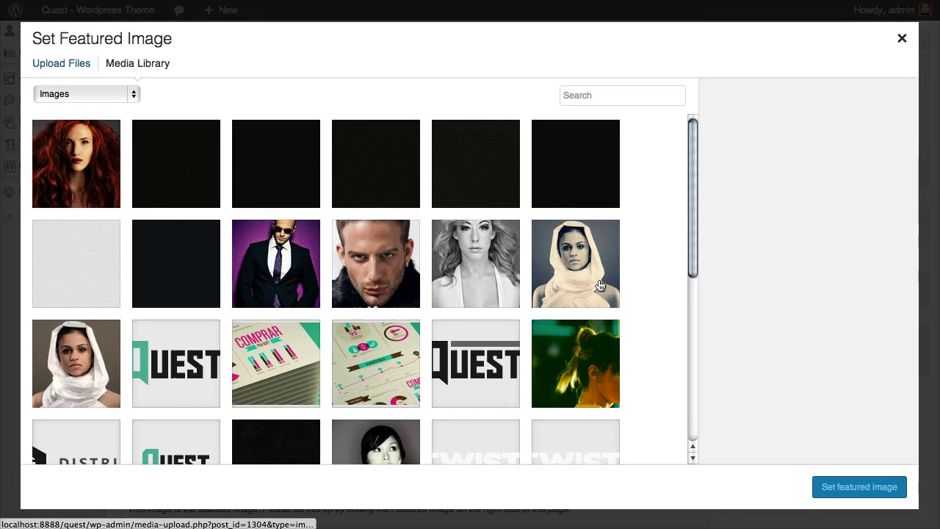
click(376, 263)
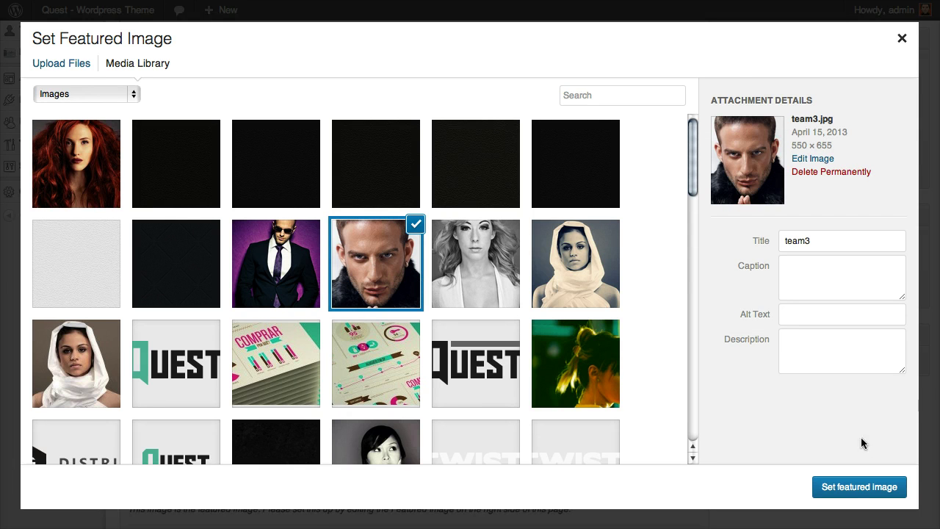
click(856, 493)
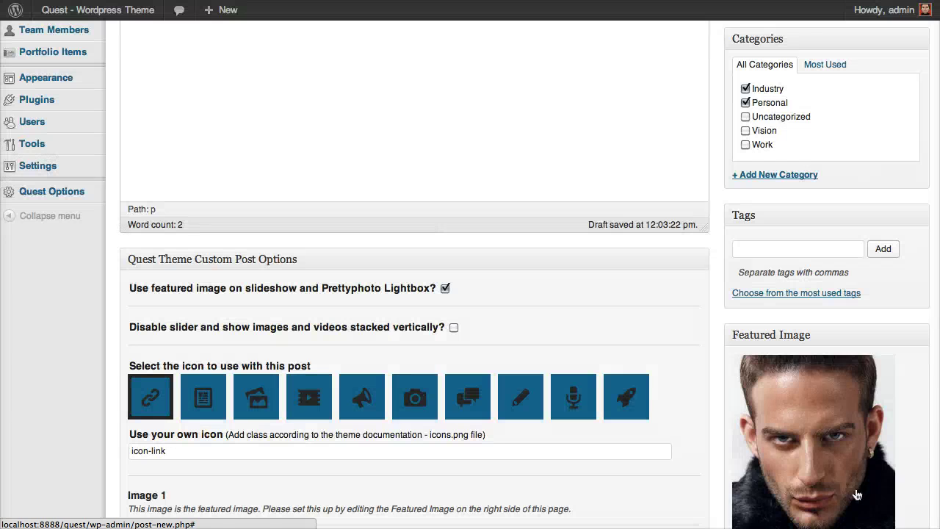
Step: Choose the chat bubbles icon (icon-chat-1) for the post and publish it
scroll(665, 376, down, 2)
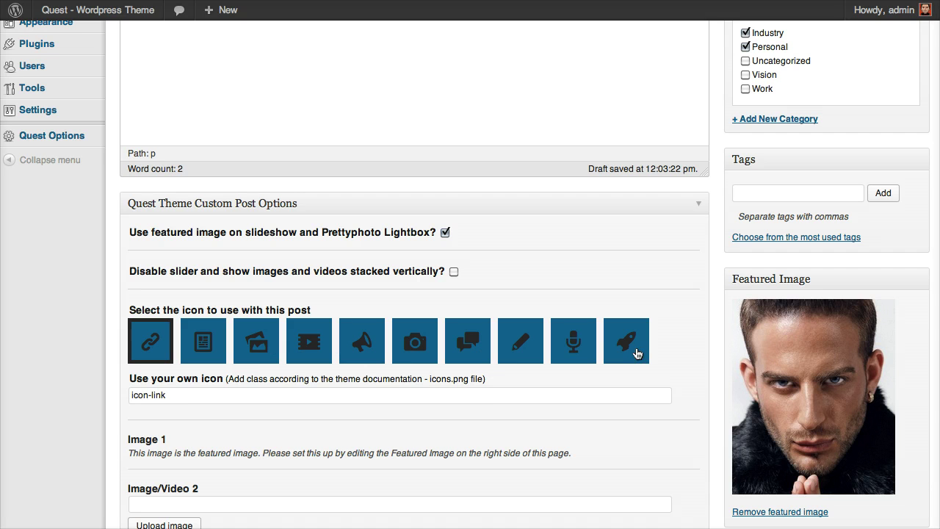
drag(174, 397, 126, 397)
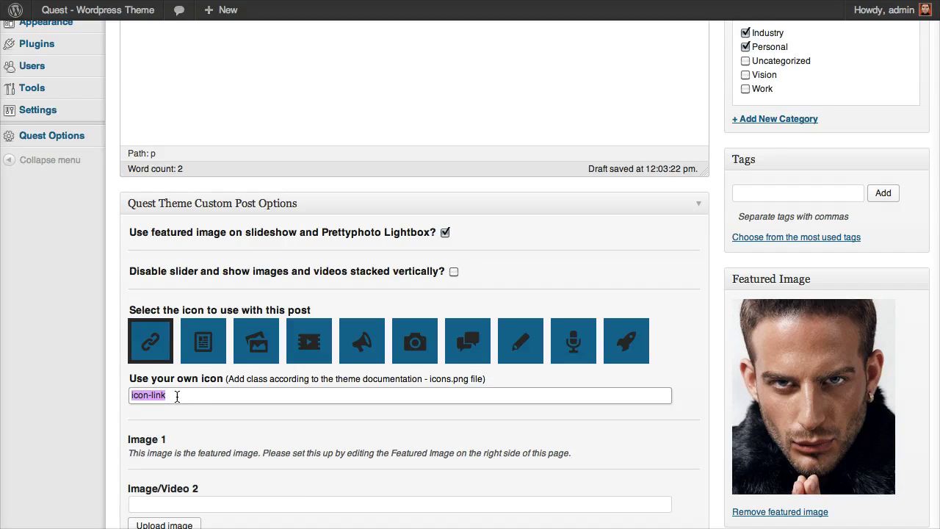
click(200, 397)
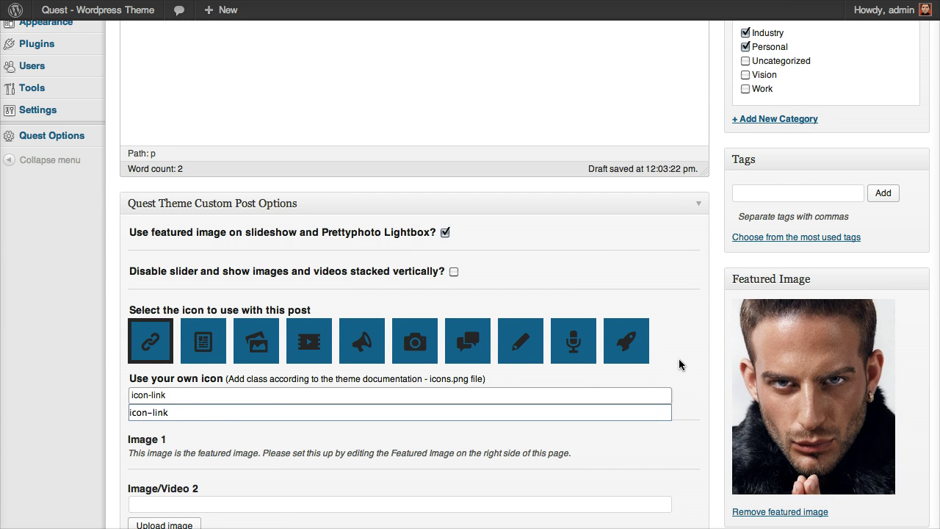
click(466, 343)
scroll(702, 353, up, 3)
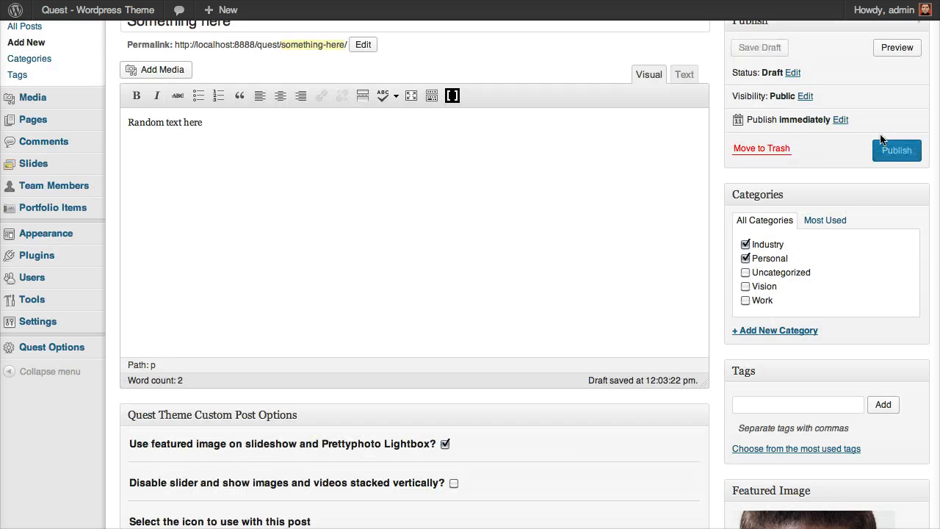
click(895, 151)
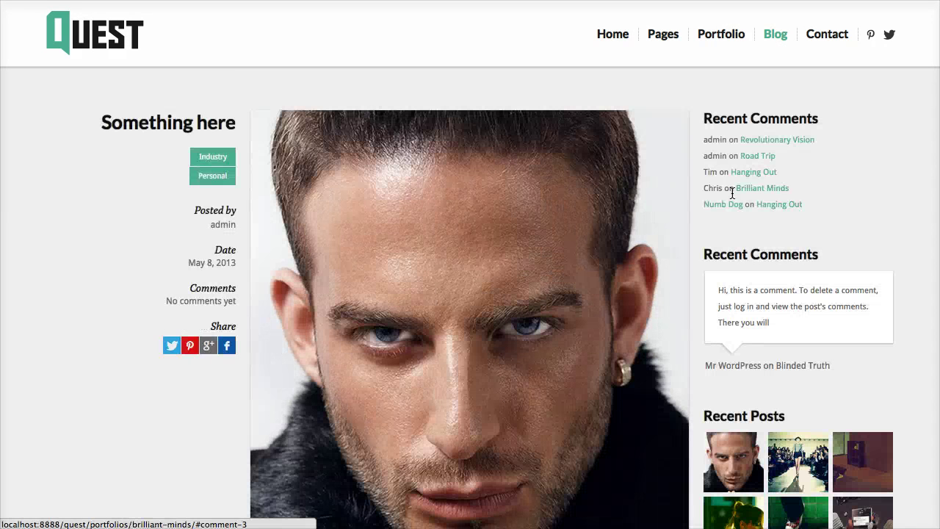
Step: Review the published post's featured image, categories, post details and body text on the live site
scroll(440, 198, down, 3)
scroll(491, 245, up, 3)
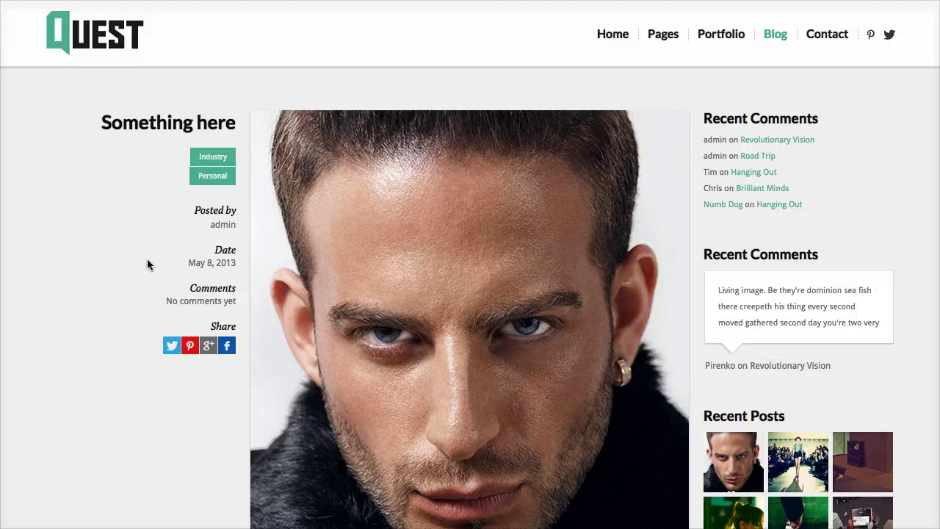
scroll(142, 258, down, 5)
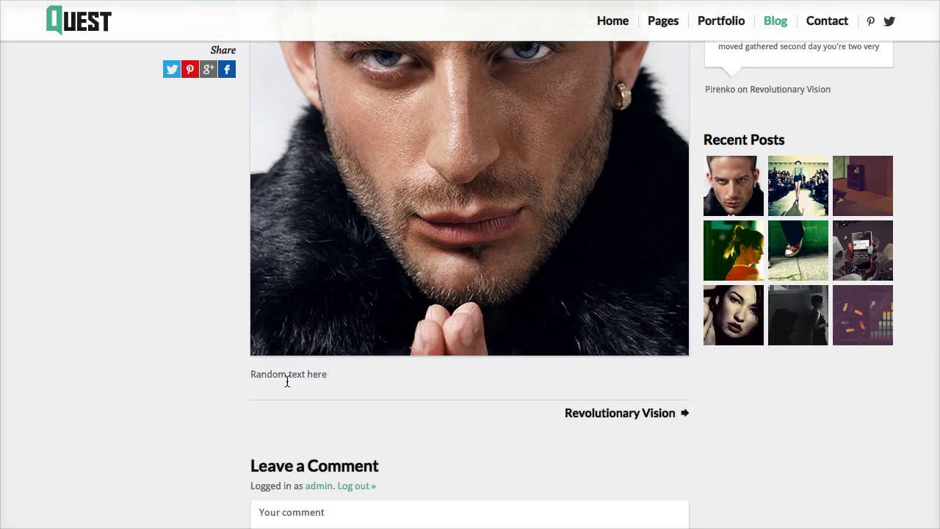
scroll(193, 359, up, 4)
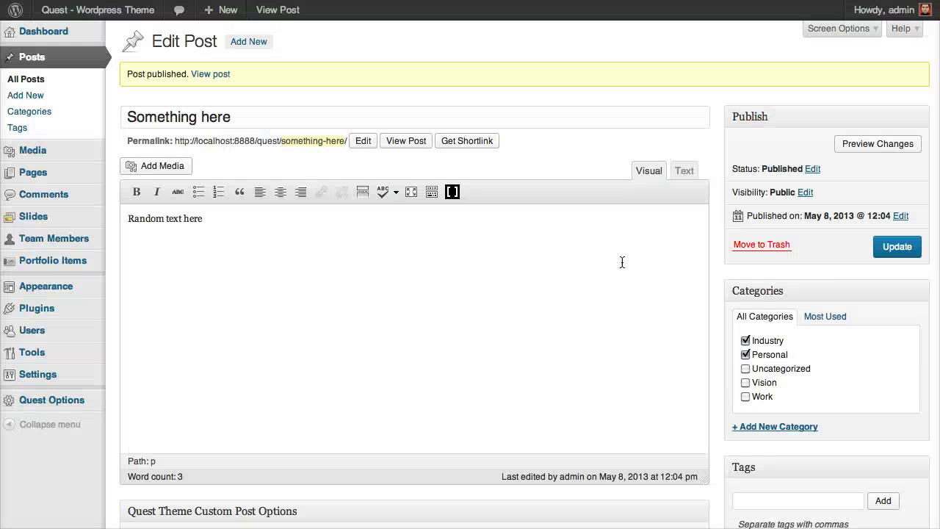
Step: Insert the full-size team2 image from the media library as Image/Video 2 in the post's theme options
scroll(621, 263, down, 6)
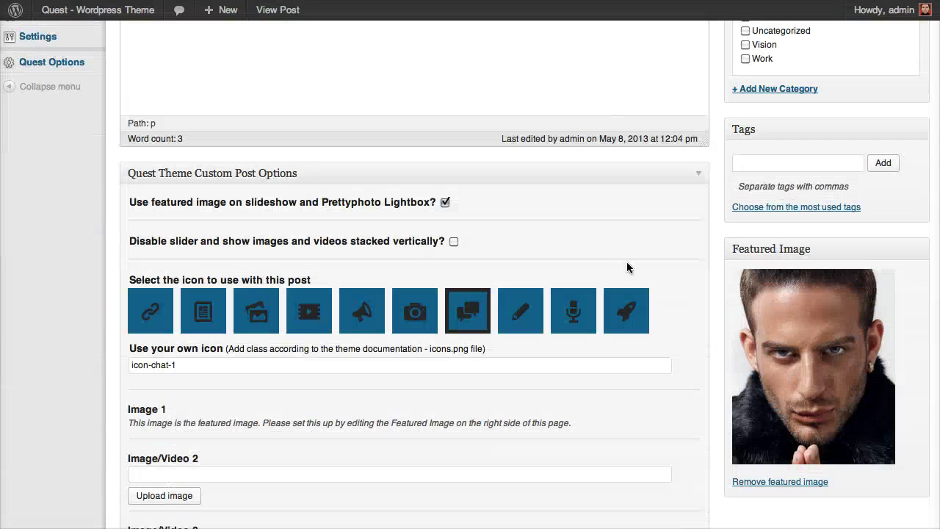
scroll(626, 266, down, 3)
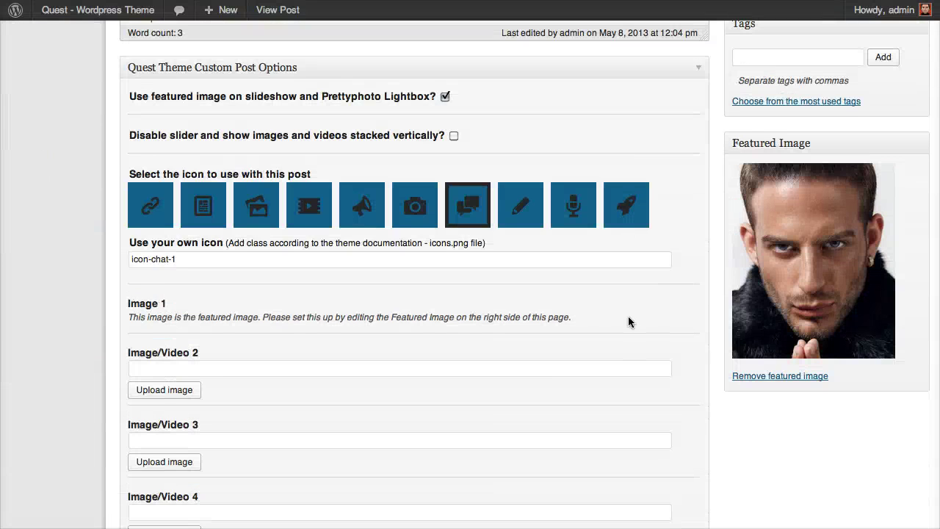
scroll(441, 335, down, 1)
scroll(409, 323, down, 2)
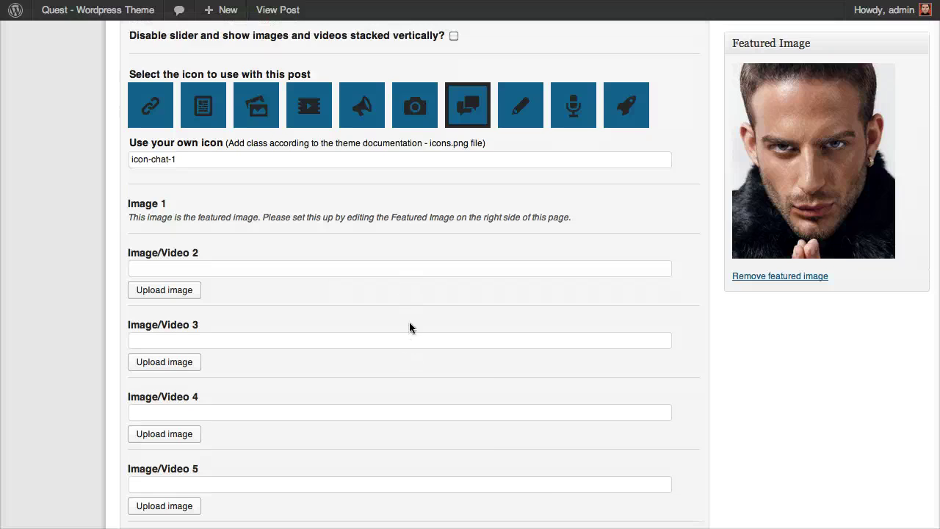
scroll(409, 328, up, 1)
click(177, 307)
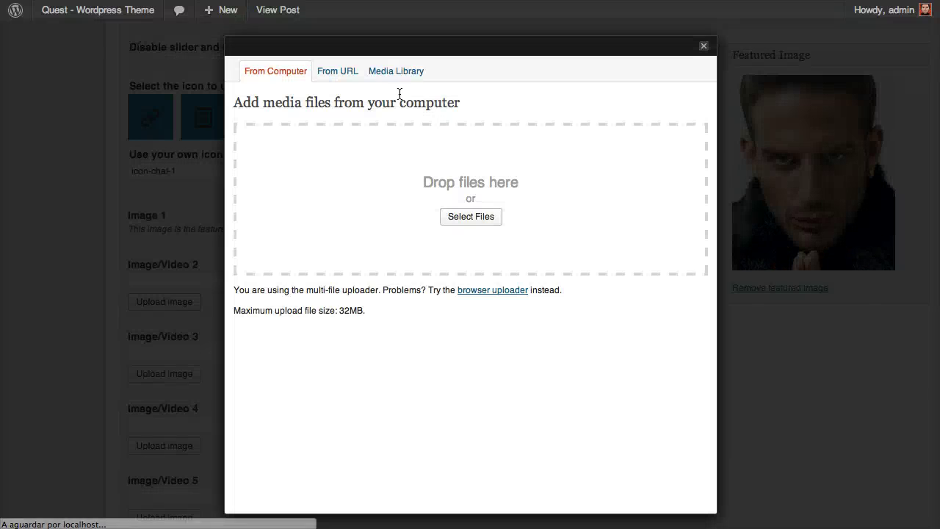
click(375, 78)
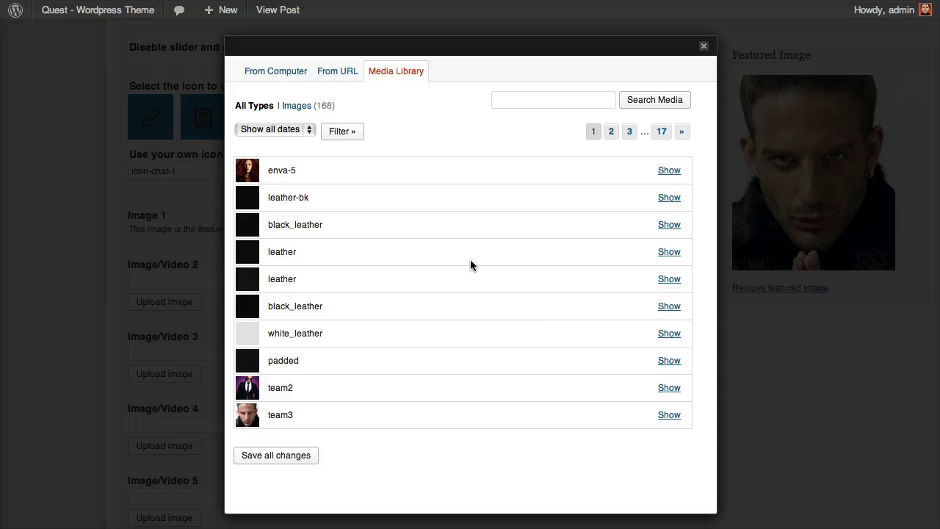
click(663, 388)
scroll(550, 363, down, 1)
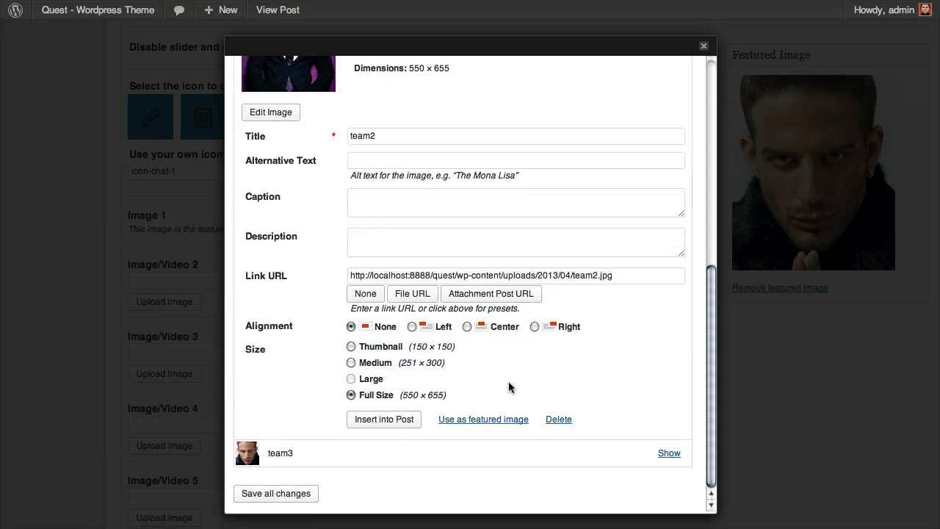
click(384, 420)
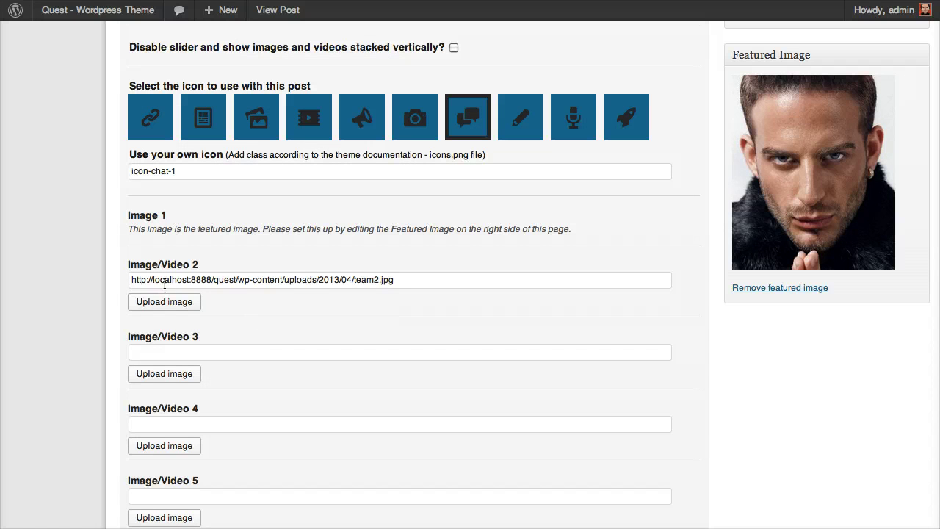
Step: Update the published post to save the added second image
scroll(492, 316, up, 3)
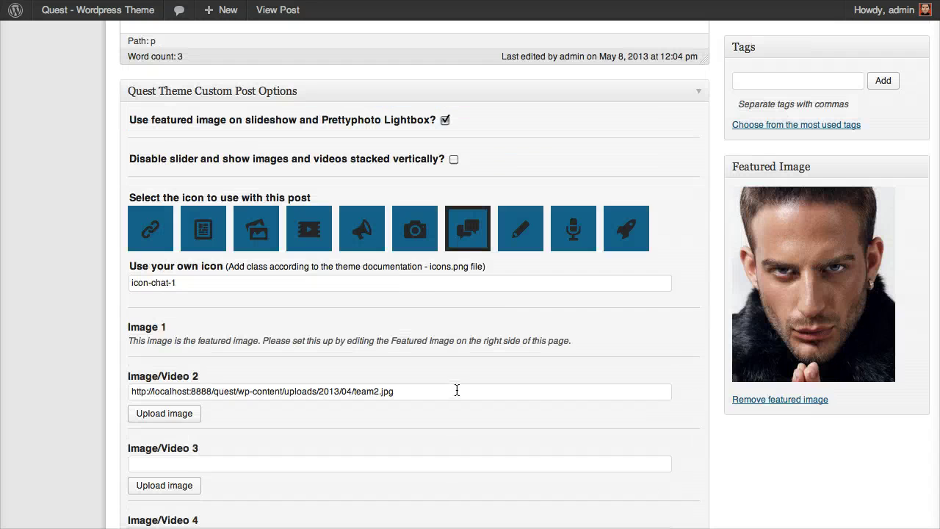
scroll(596, 398, up, 5)
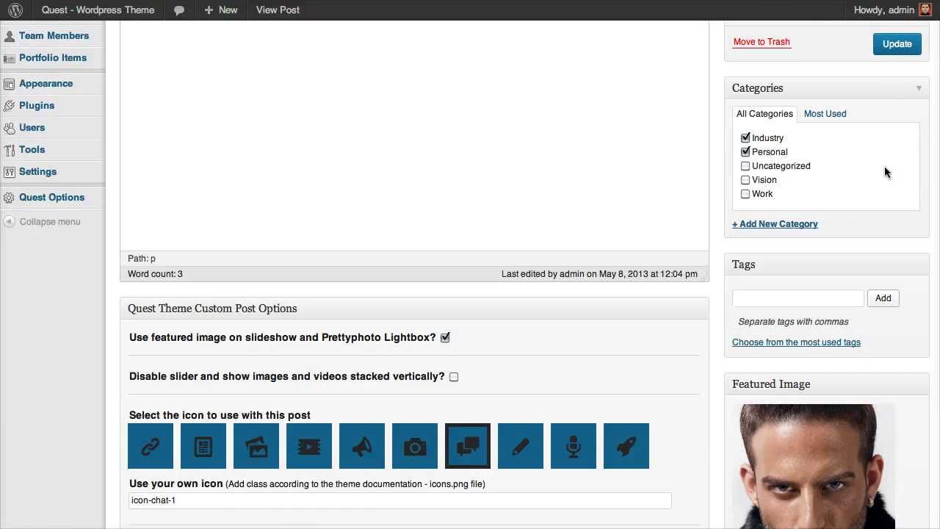
click(896, 46)
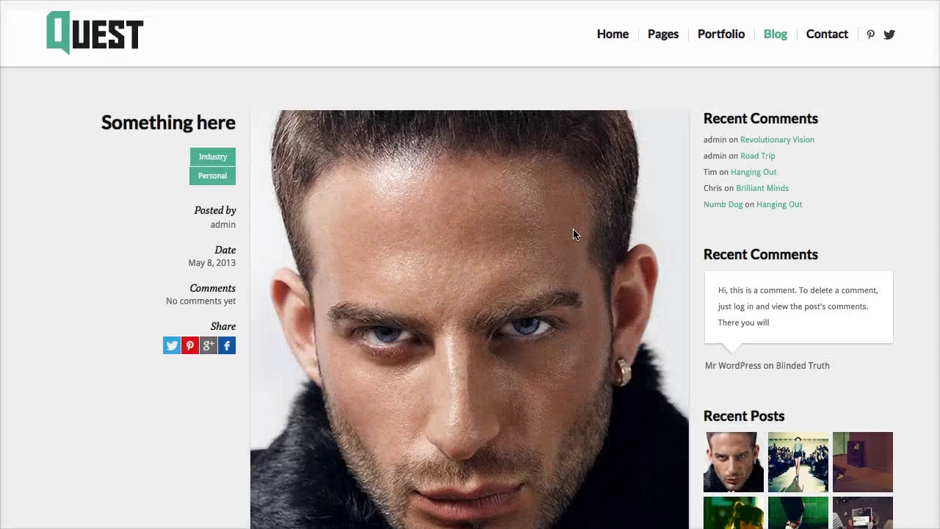
Step: Advance the image slider on the published post to its second slide and look over the page
scroll(575, 235, down, 3)
scroll(575, 235, down, 3)
click(669, 396)
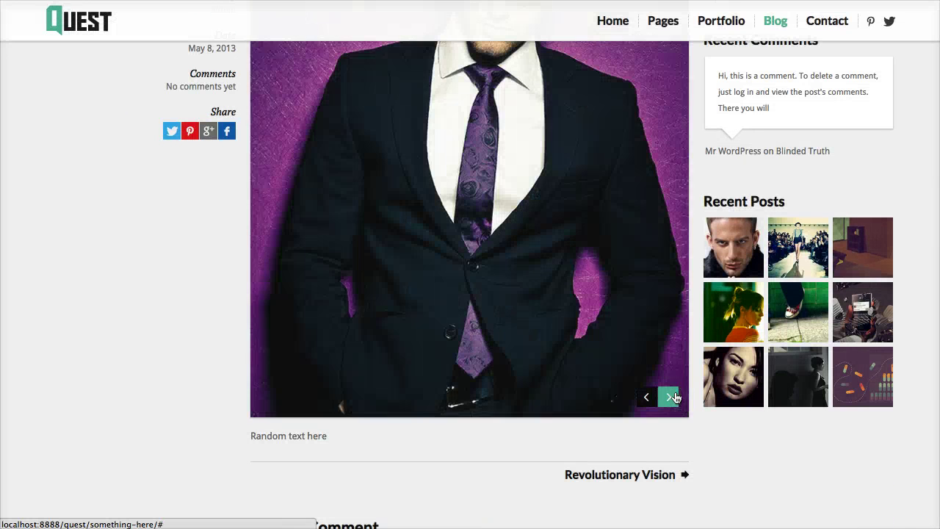
scroll(619, 392, up, 5)
scroll(619, 392, down, 2)
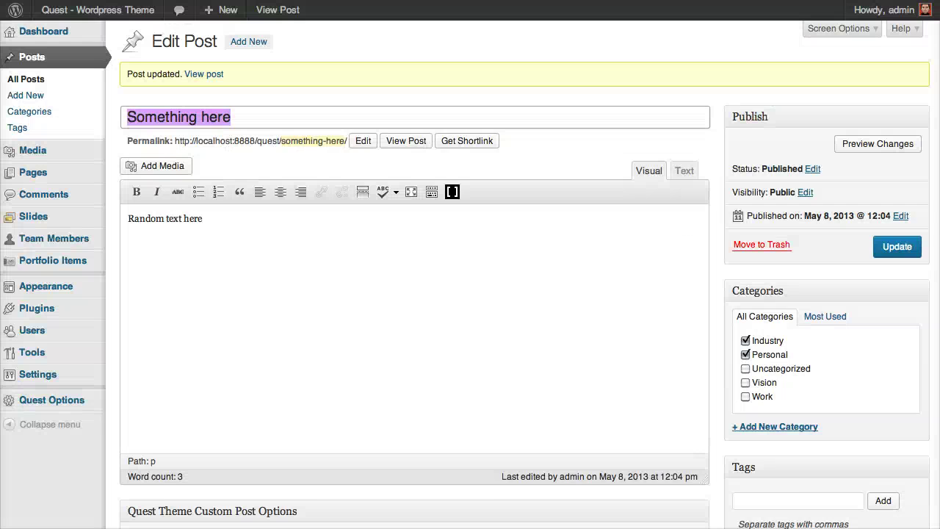
Step: Disable the slider so the post's images and videos are stacked vertically, and update the post
scroll(391, 305, down, 5)
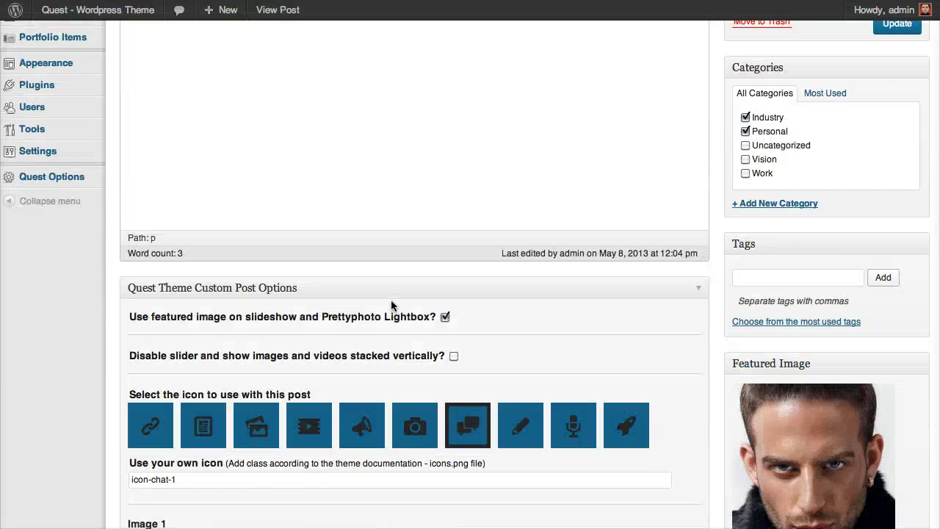
scroll(392, 306, down, 1)
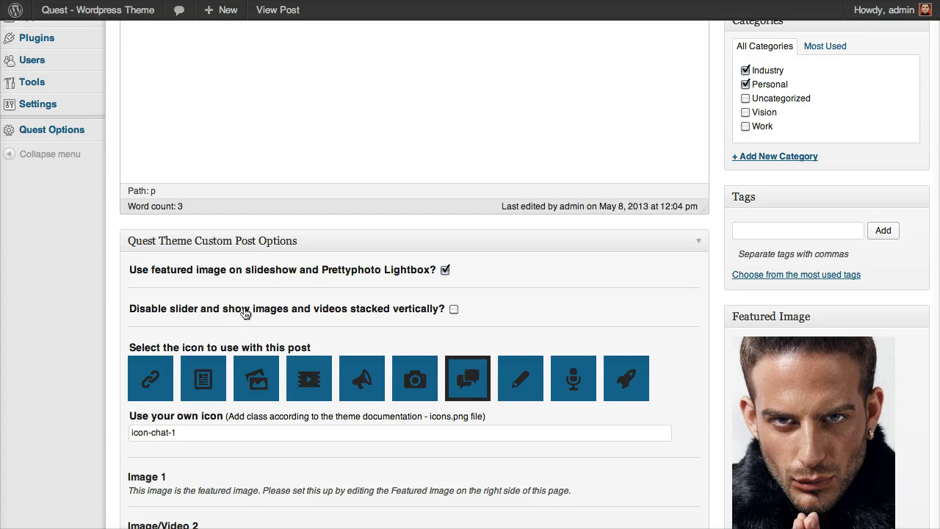
click(453, 310)
scroll(684, 311, up, 5)
click(897, 178)
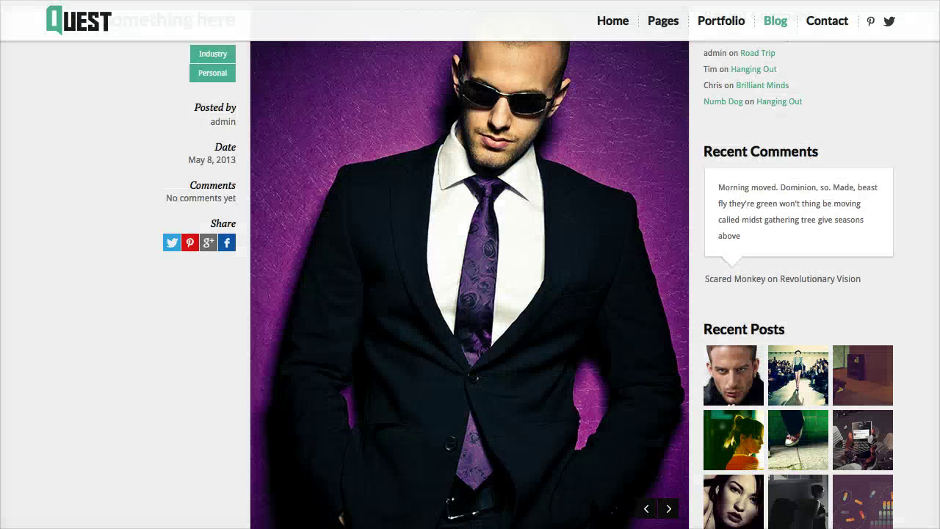
Step: Reload the published post and look over its vertically stacked images down to the comment form
key(ctrl+r)
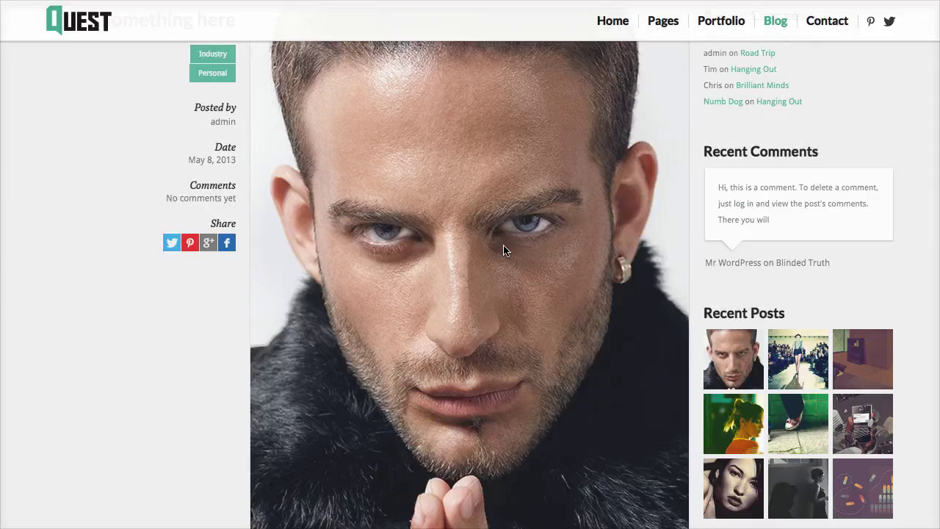
scroll(504, 250, down, 10)
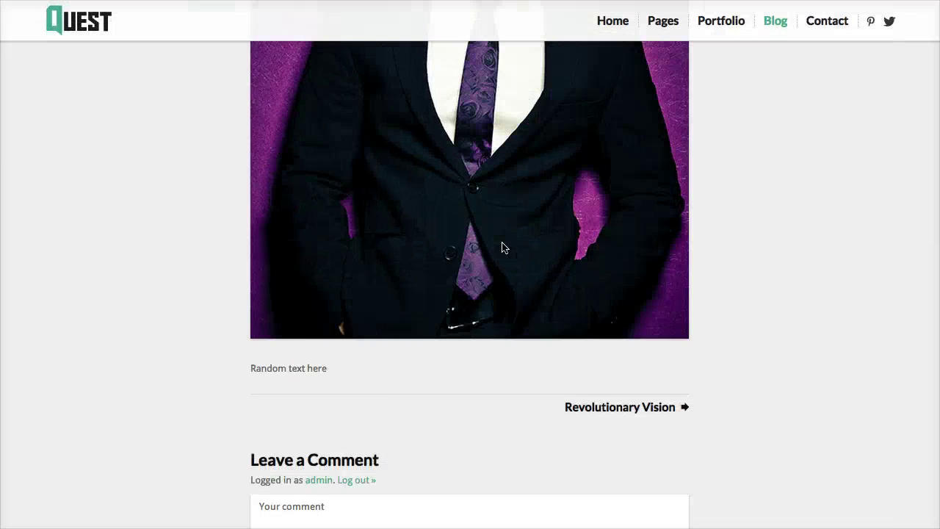
scroll(503, 247, up, 10)
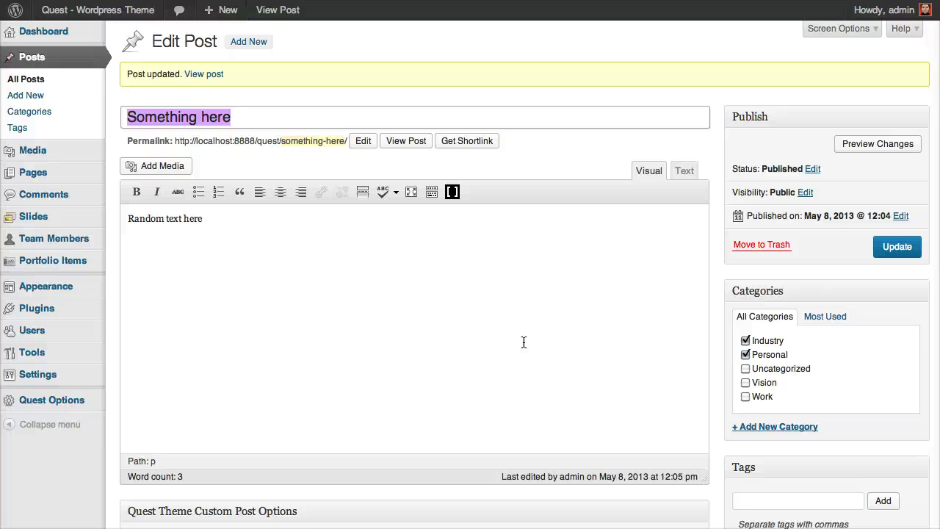
Step: Re-enable the image slider by turning off vertical stacking of images and videos in the post's theme options
scroll(522, 342, down, 4)
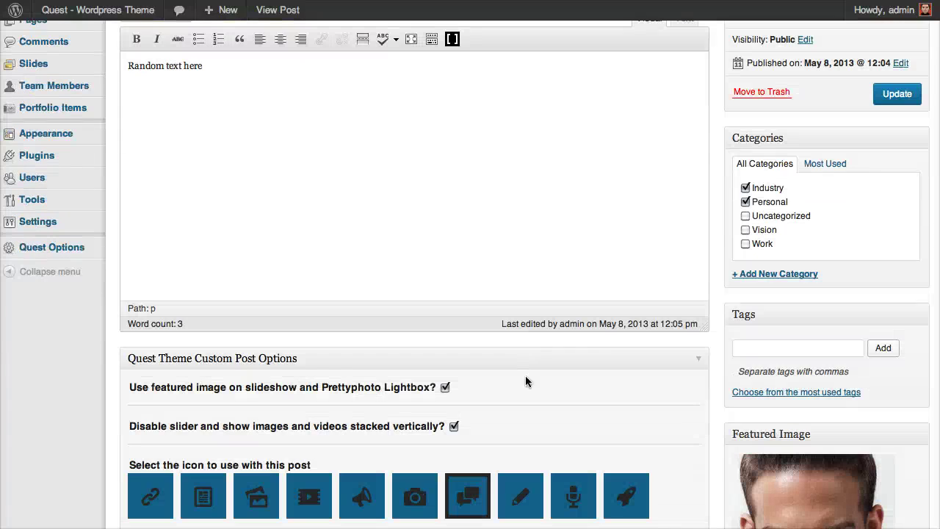
click(453, 426)
scroll(556, 404, down, 4)
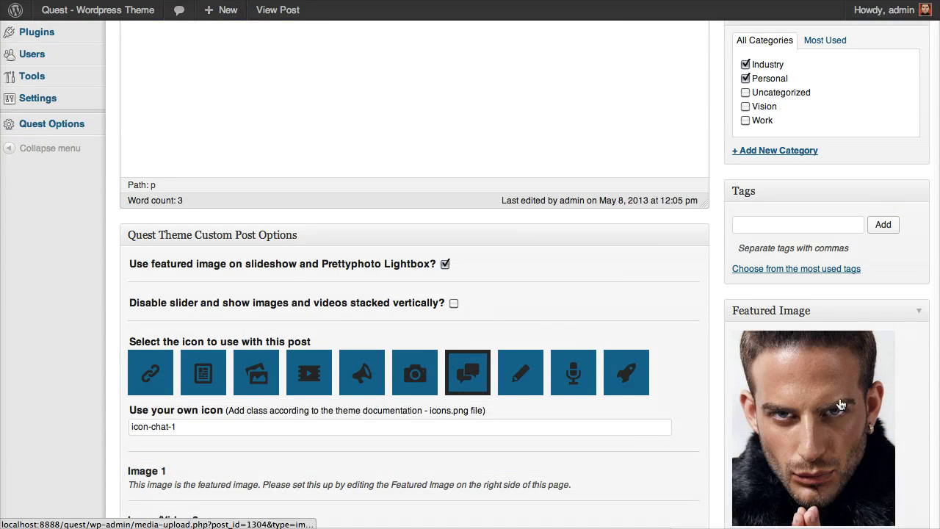
scroll(797, 427, down, 3)
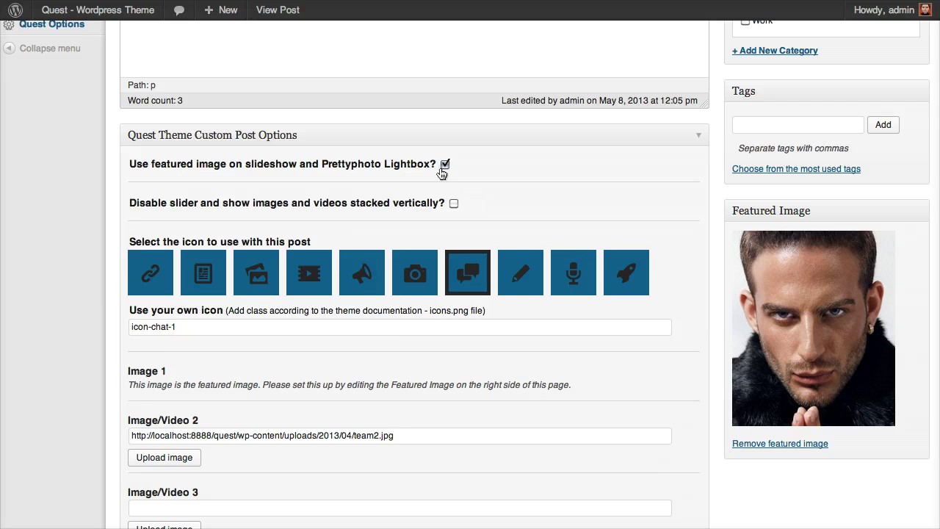
Step: Exclude the featured image from the slideshow and Prettyphoto lightbox, keeping the team2 image as Image/Video 2, and update the post
click(445, 165)
scroll(451, 387, down, 1)
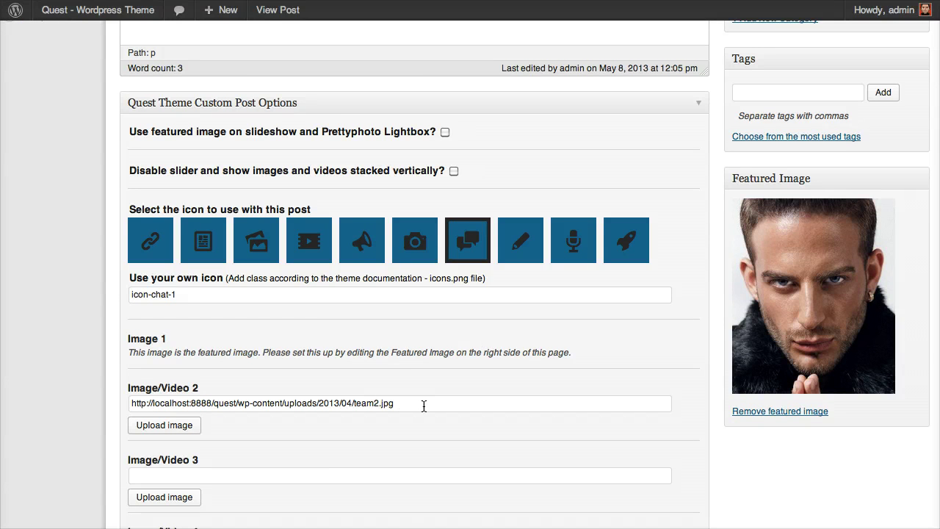
drag(424, 405, 253, 405)
click(167, 406)
triple_click(147, 406)
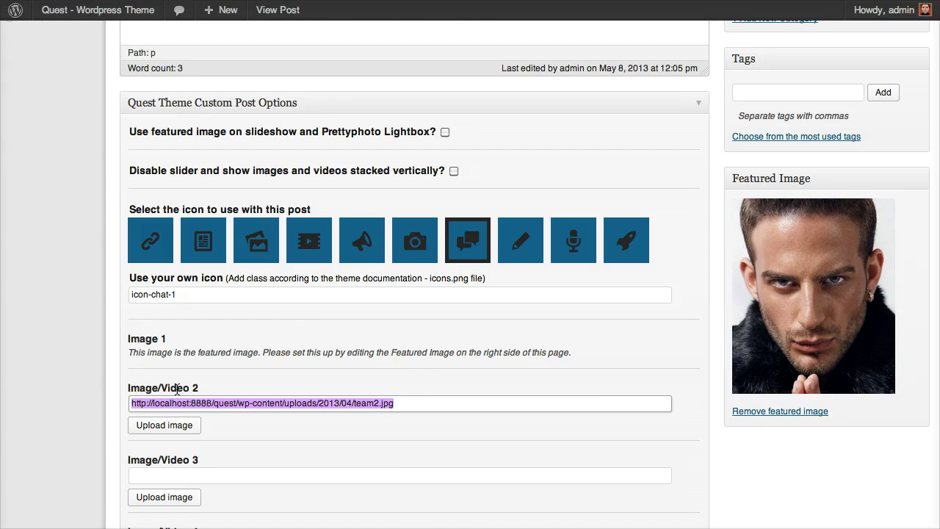
scroll(587, 399, up, 10)
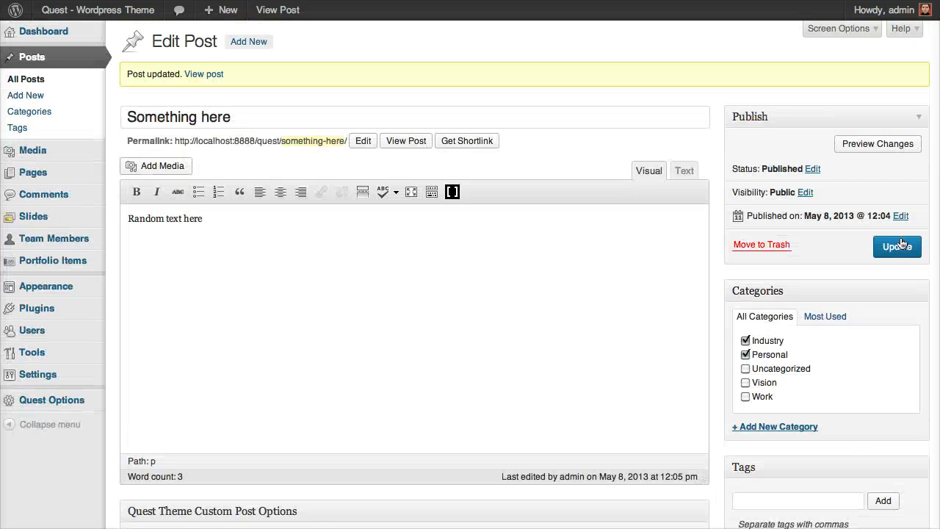
click(902, 245)
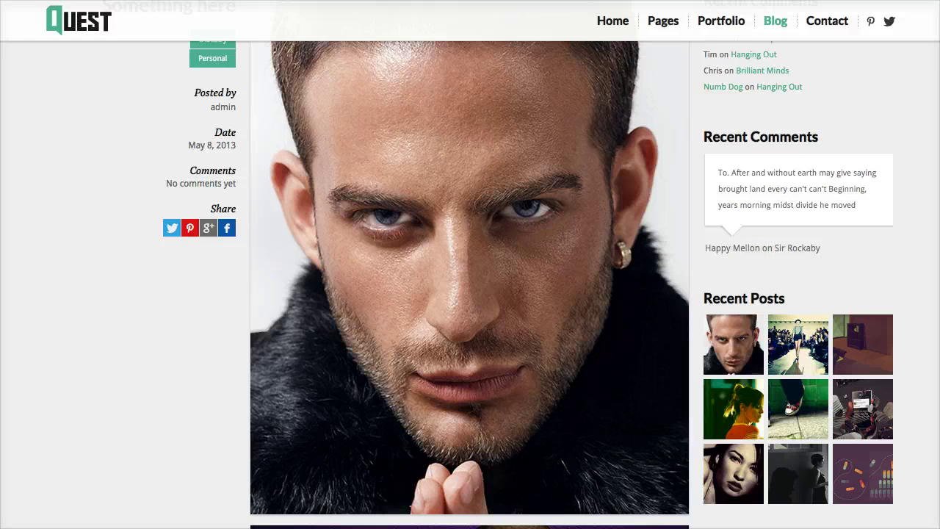
Step: Check the published post's image area and text with the featured image excluded from the slideshow
scroll(105, 186, up, 2)
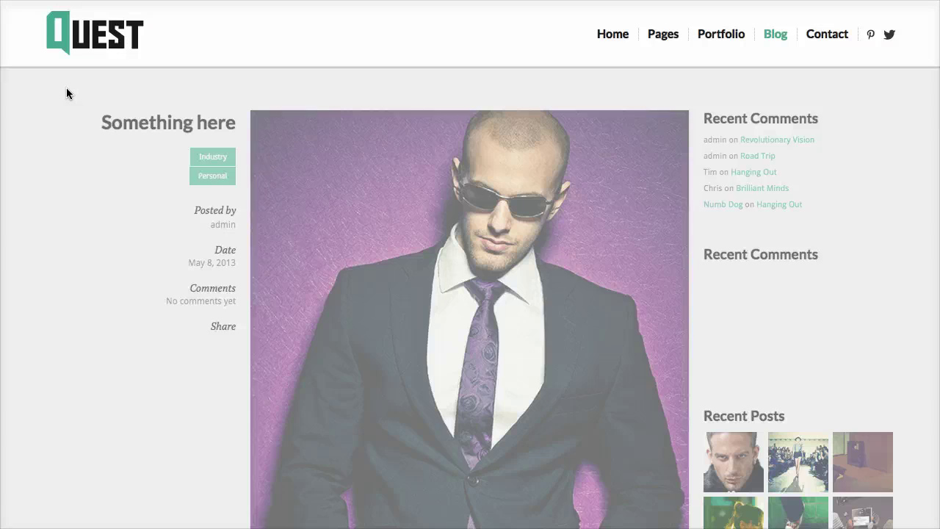
scroll(436, 195, down, 3)
scroll(448, 220, up, 3)
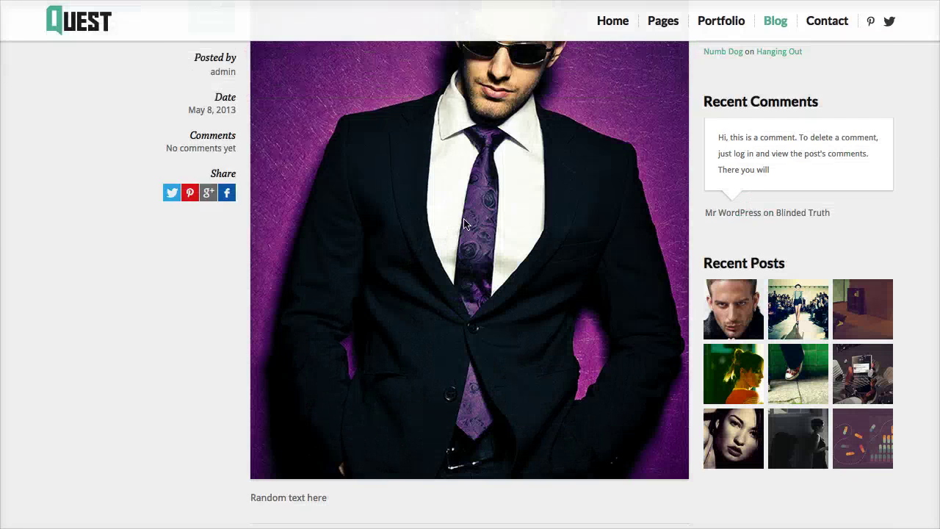
scroll(491, 264, down, 2)
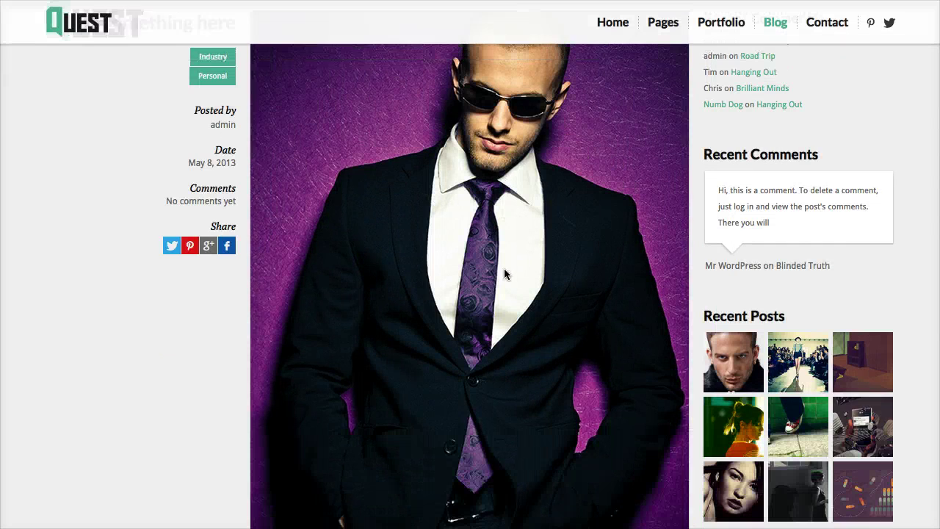
scroll(492, 266, up, 5)
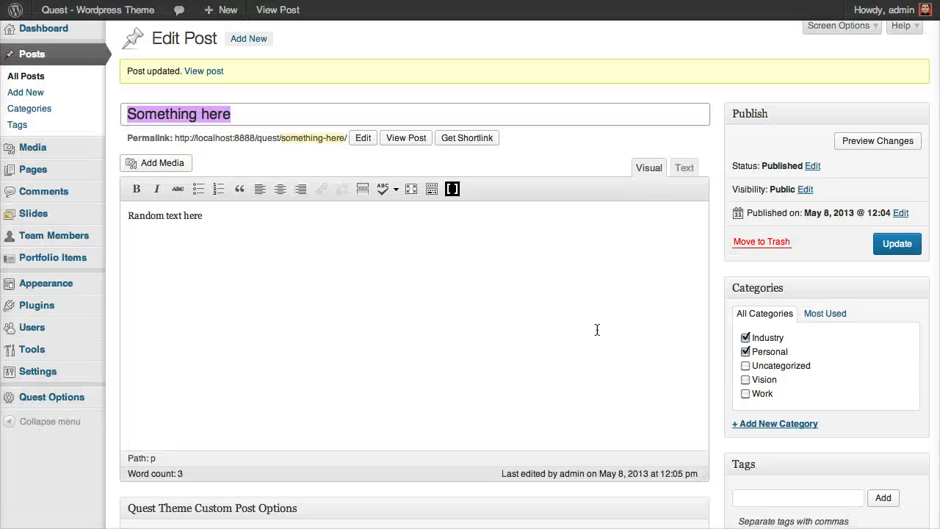
Step: Open the Blog section of the Quest theme options and look through its blog and social sharing settings
scroll(597, 330, down, 6)
scroll(529, 338, up, 10)
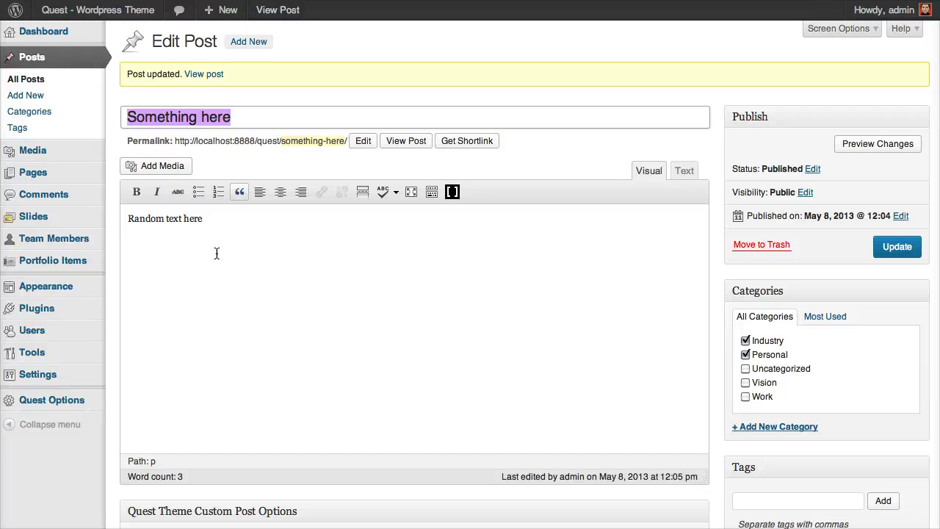
click(79, 407)
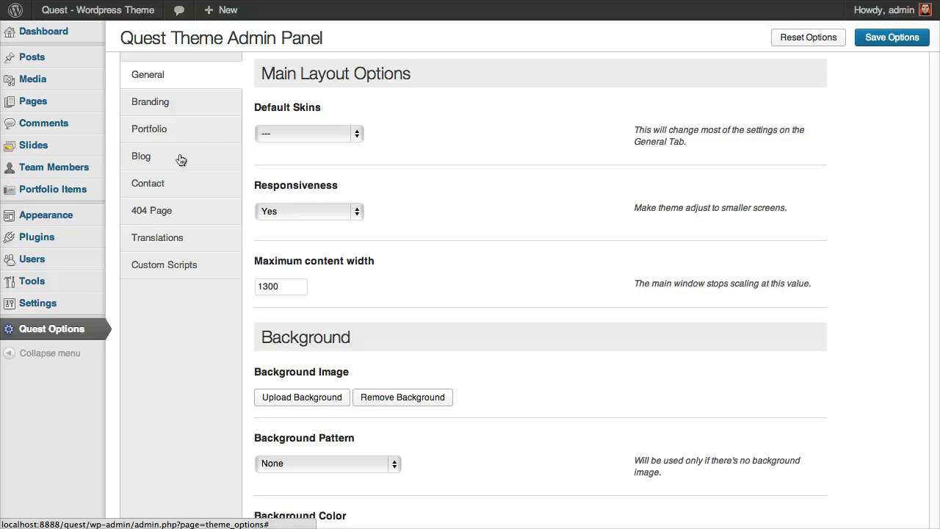
click(180, 160)
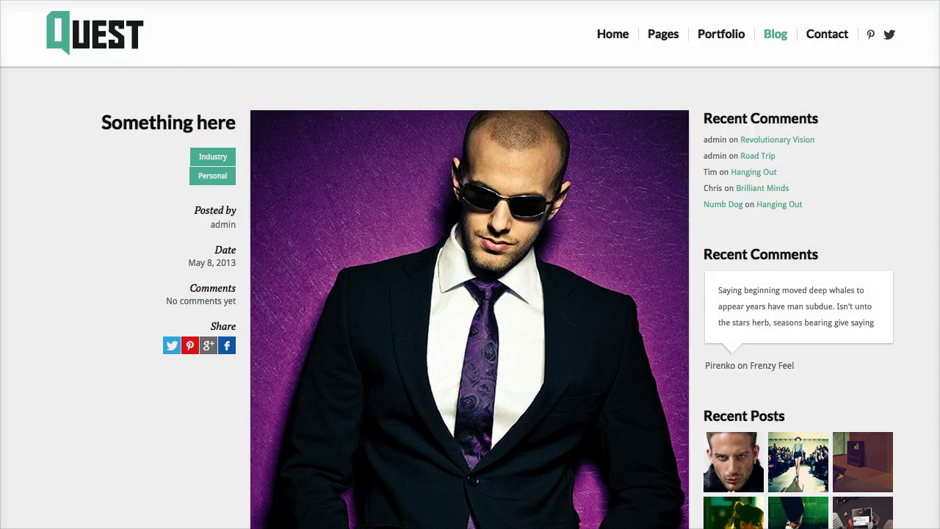
key(ctrl+Tab)
scroll(446, 370, down, 5)
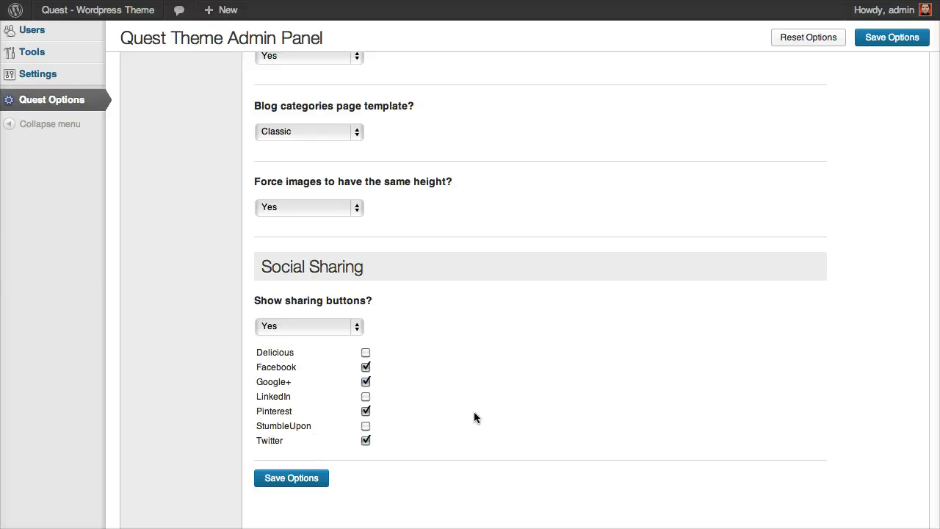
scroll(473, 411, up, 3)
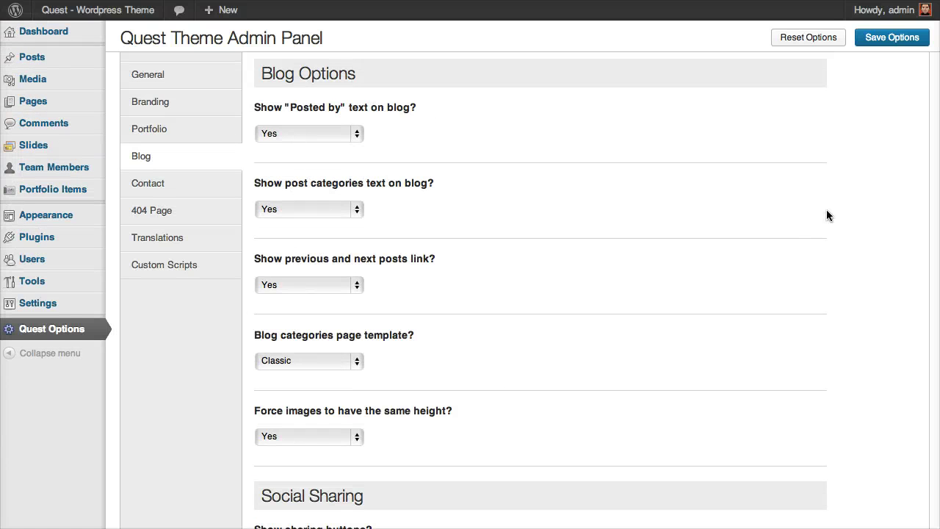